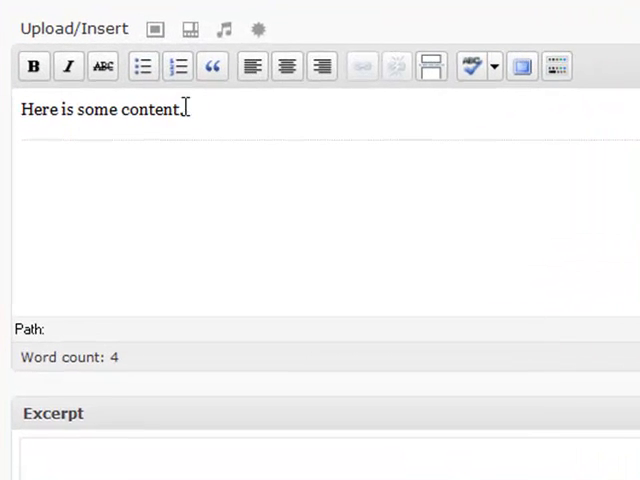
{"action": "left_click", "coordinate": [199, 136]}
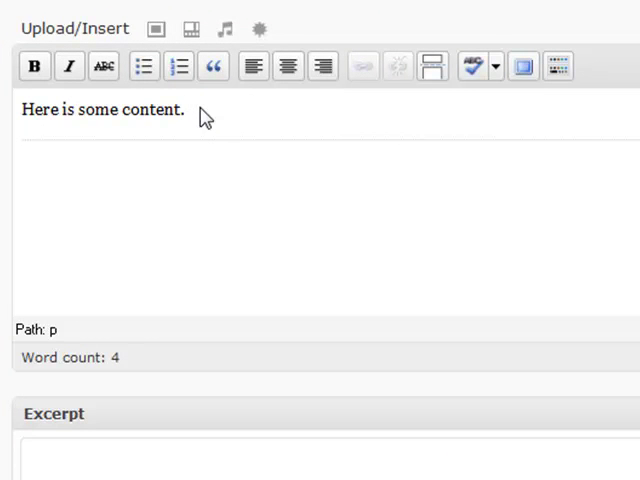
{"action": "key", "text": "ctrl+a"}
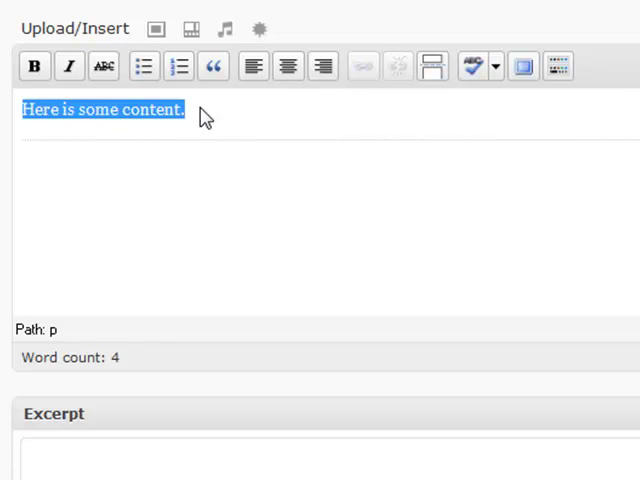
{"action": "left_click", "coordinate": [202, 114]}
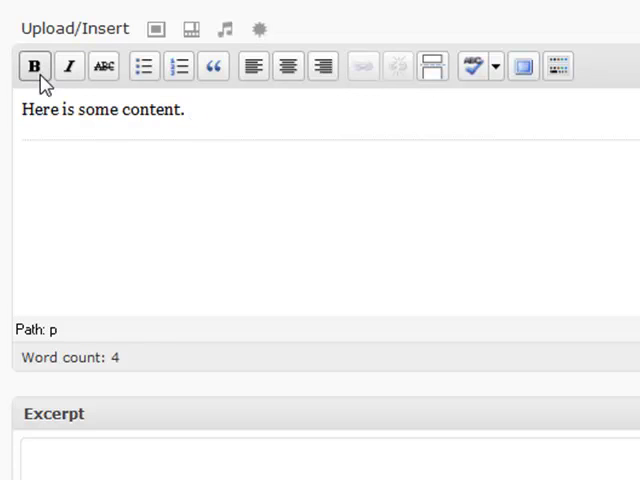
{"action": "left_click_drag", "start_coordinate": [195, 110], "coordinate": [8, 118]}
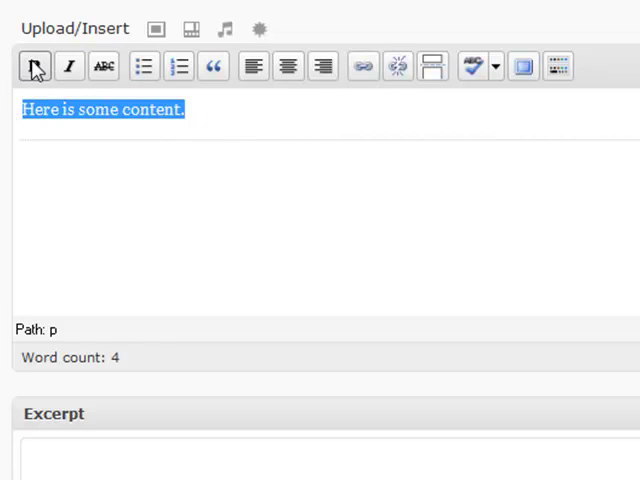
{"action": "left_click", "coordinate": [35, 68]}
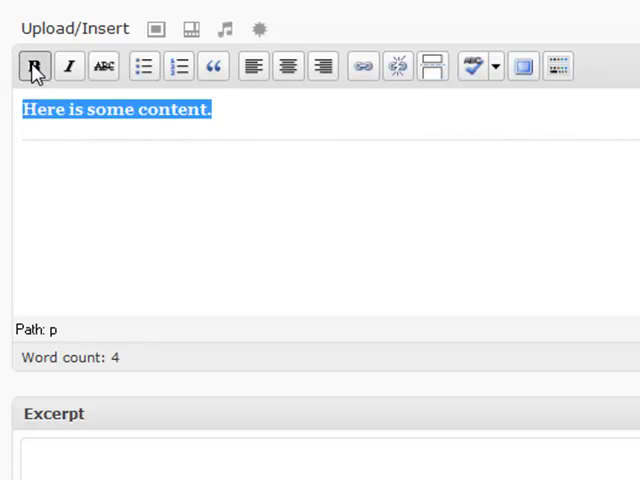
{"action": "left_click", "coordinate": [246, 113]}
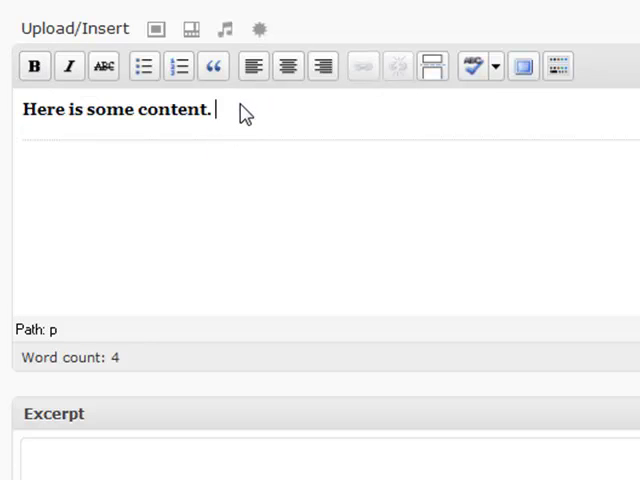
{"action": "triple_click", "coordinate": [115, 110]}
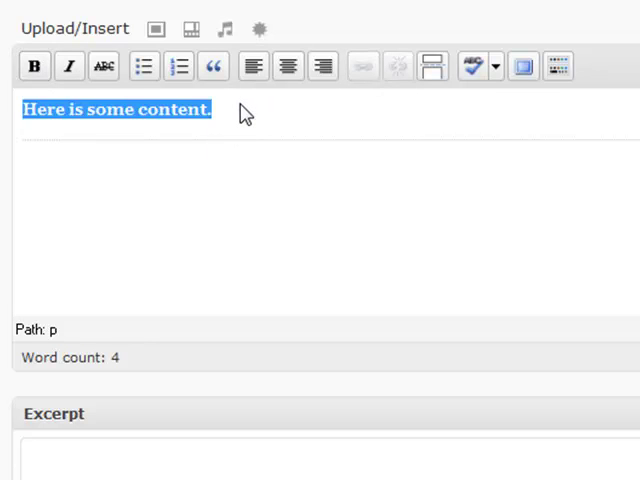
{"action": "left_click", "coordinate": [70, 68]}
{"action": "left_click", "coordinate": [104, 66]}
{"action": "left_click", "coordinate": [70, 68]}
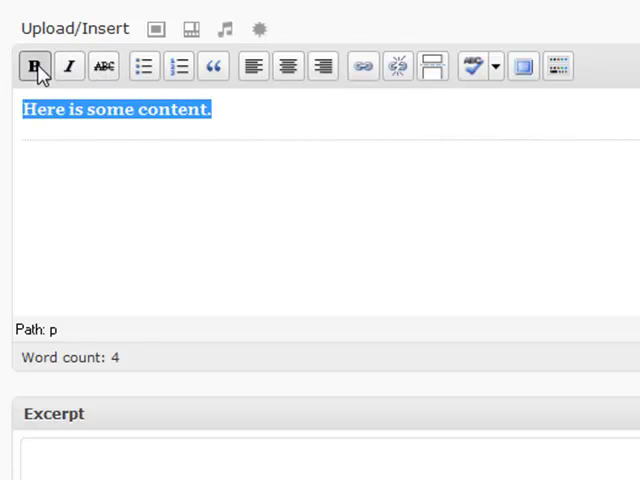
{"action": "left_click", "coordinate": [35, 68]}
{"action": "left_click", "coordinate": [240, 125]}
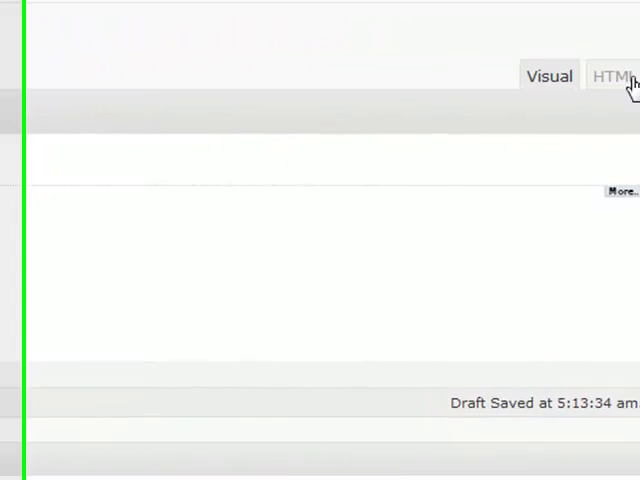
{"action": "left_click", "coordinate": [590, 80]}
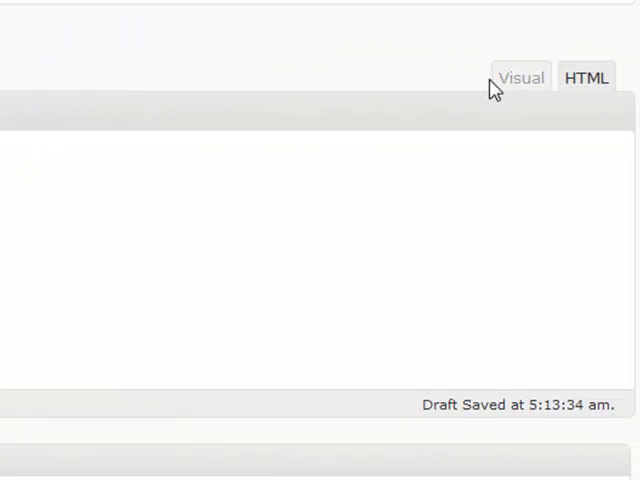
{"action": "left_click", "coordinate": [516, 82]}
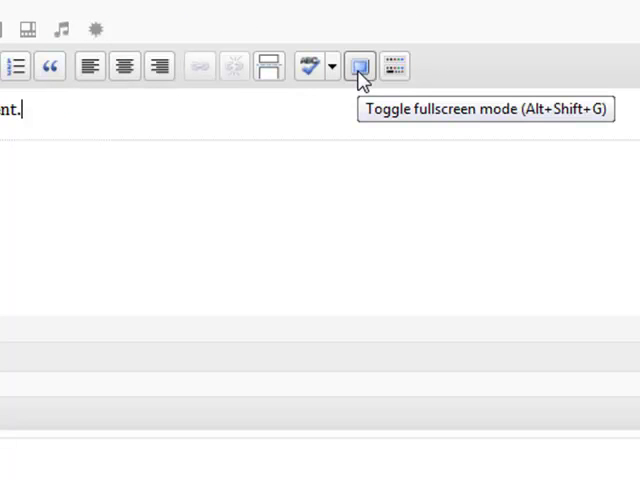
{"action": "left_click", "coordinate": [361, 68]}
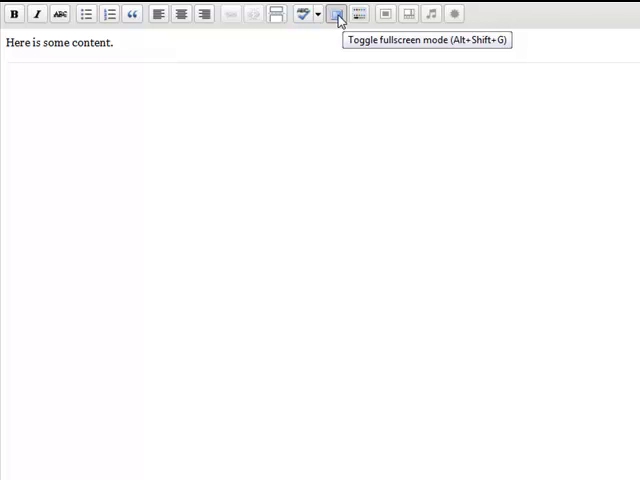
{"action": "left_click", "coordinate": [339, 15]}
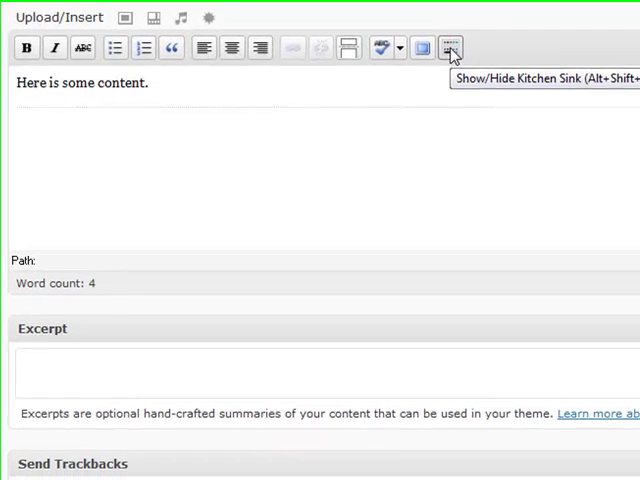
{"action": "left_click", "coordinate": [506, 190]}
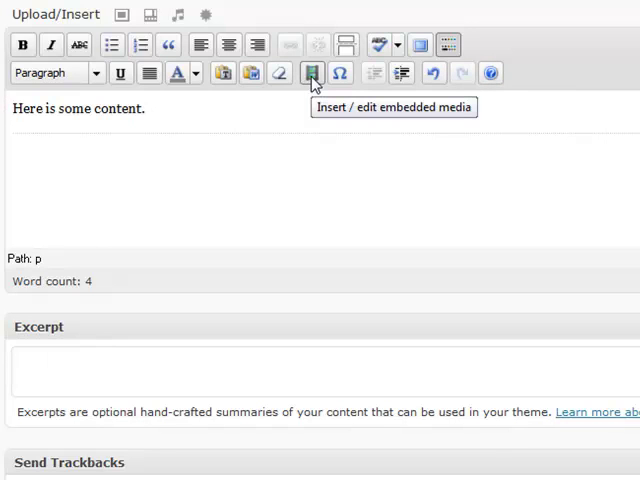
{"action": "left_click", "coordinate": [97, 73]}
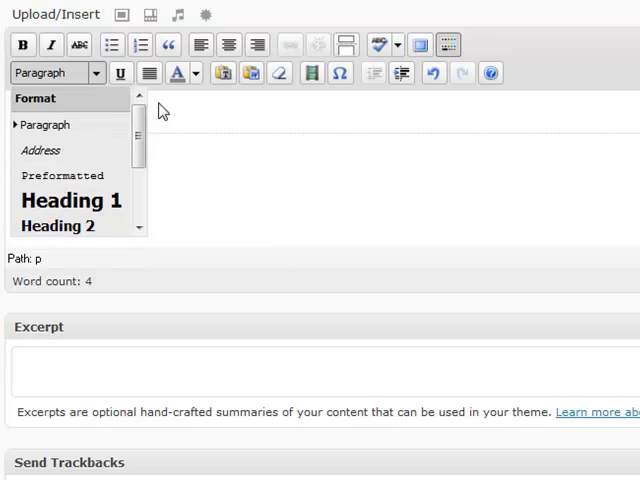
{"action": "left_click", "coordinate": [220, 125]}
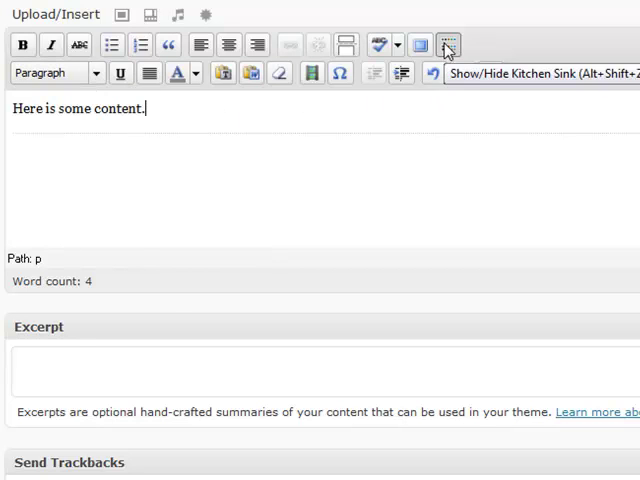
{"action": "left_click", "coordinate": [447, 48]}
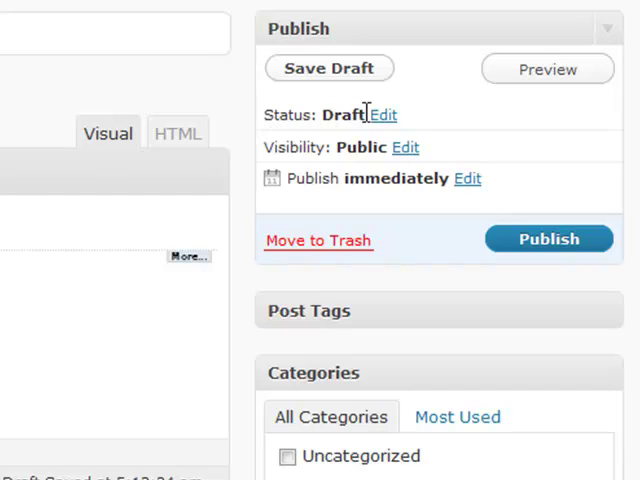
{"action": "left_click", "coordinate": [383, 115]}
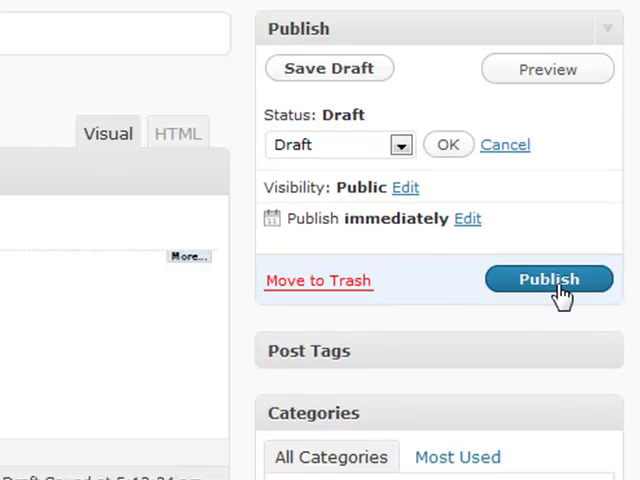
{"action": "left_click", "coordinate": [400, 146]}
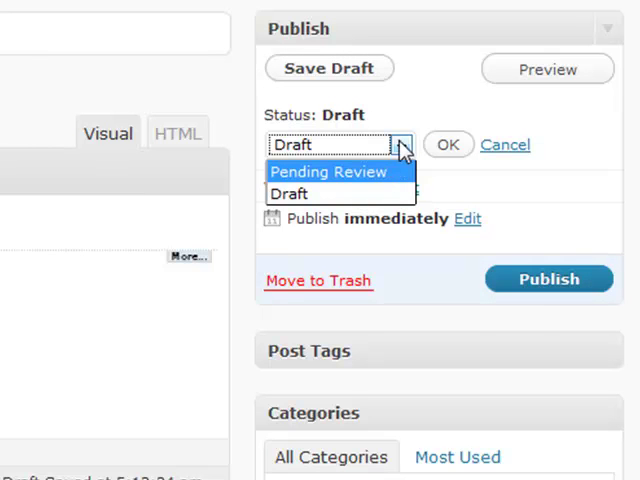
{"action": "left_click", "coordinate": [390, 172]}
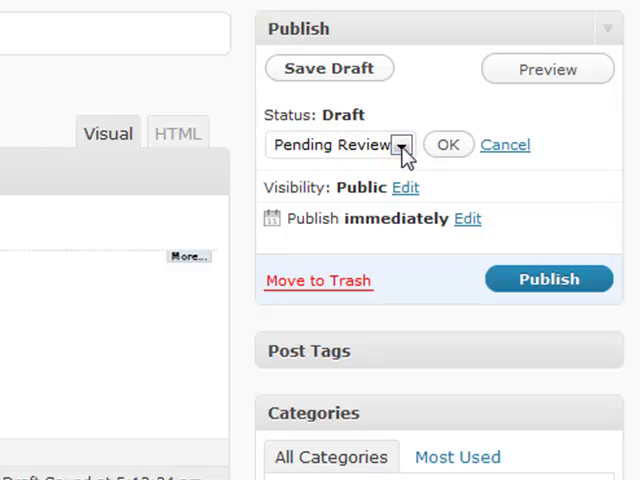
{"action": "left_click", "coordinate": [403, 148]}
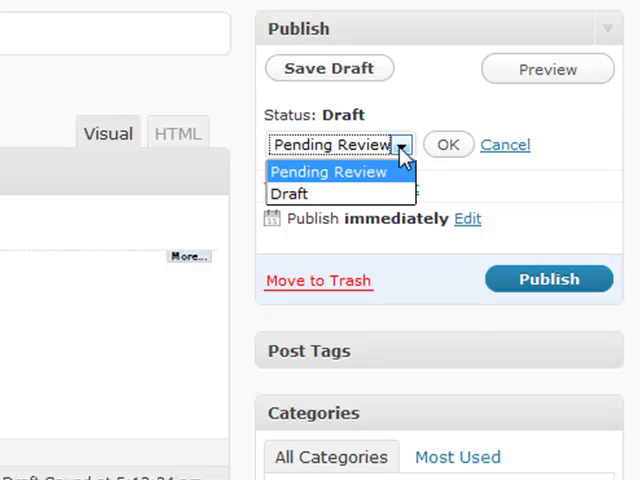
{"action": "left_click", "coordinate": [343, 195]}
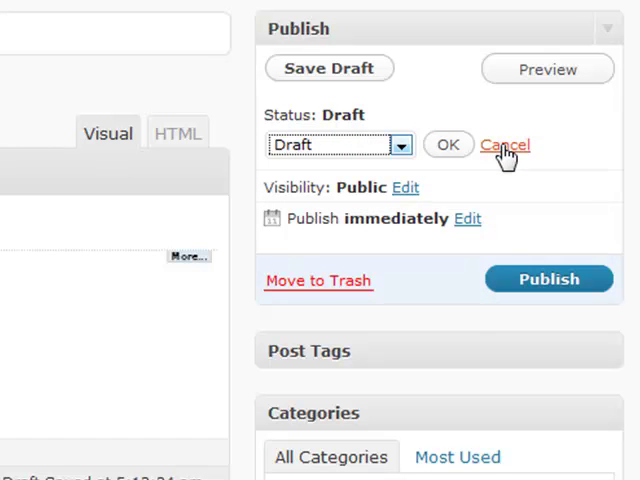
{"action": "left_click", "coordinate": [505, 147]}
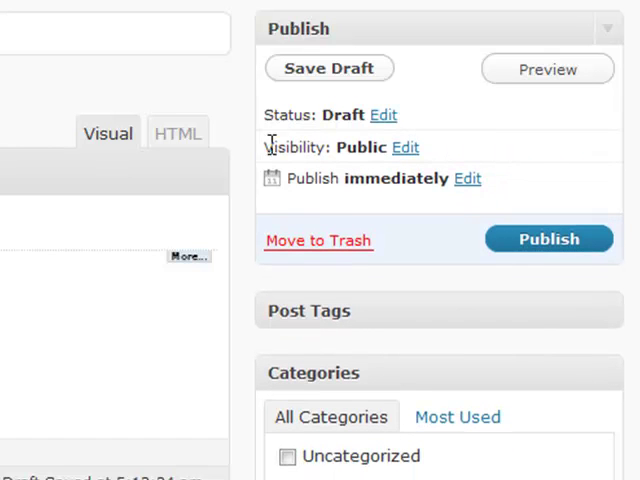
{"action": "left_click_drag", "start_coordinate": [268, 147], "coordinate": [350, 150]}
{"action": "left_click", "coordinate": [415, 150]}
{"action": "left_click", "coordinate": [407, 148]}
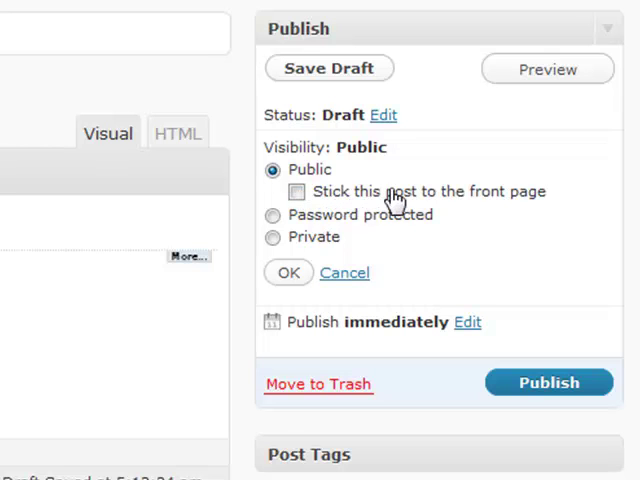
{"action": "left_click", "coordinate": [297, 192]}
{"action": "left_click", "coordinate": [297, 192]}
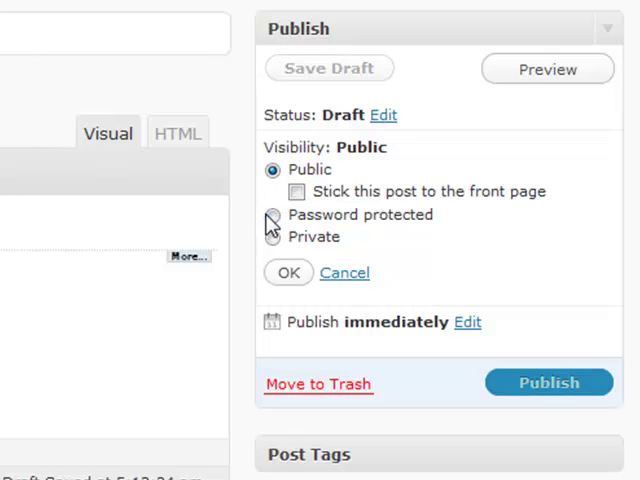
Step: Try the Password protected visibility option and its password field
{"action": "left_click", "coordinate": [273, 214]}
{"action": "left_click", "coordinate": [370, 238]}
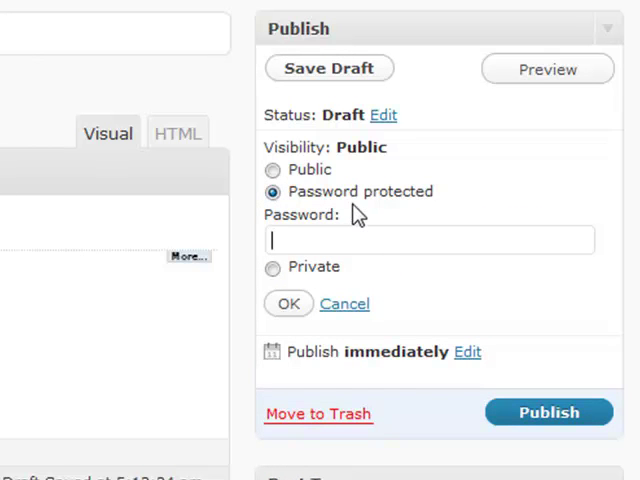
{"action": "left_click_drag", "start_coordinate": [357, 222], "coordinate": [254, 150]}
{"action": "left_click", "coordinate": [347, 238]}
{"action": "left_click_drag", "start_coordinate": [347, 222], "coordinate": [286, 150]}
{"action": "left_click", "coordinate": [362, 217]}
{"action": "left_click", "coordinate": [349, 242]}
{"action": "left_click_drag", "start_coordinate": [345, 222], "coordinate": [331, 170]}
{"action": "left_click", "coordinate": [390, 220]}
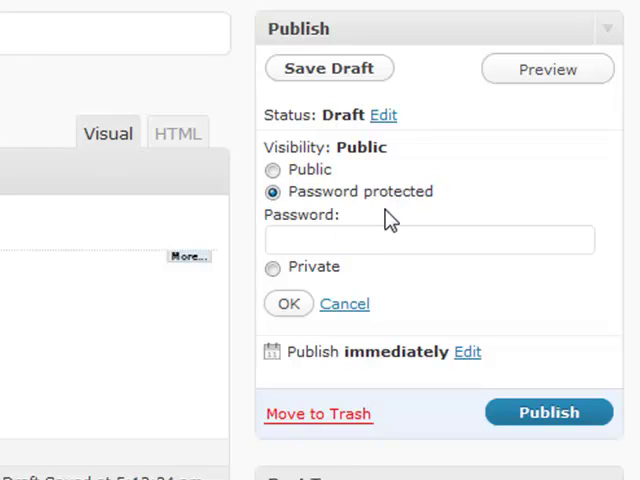
{"action": "left_click", "coordinate": [343, 239]}
Step: Choose Private visibility, then cancel so the post stays Public
{"action": "left_click", "coordinate": [273, 268]}
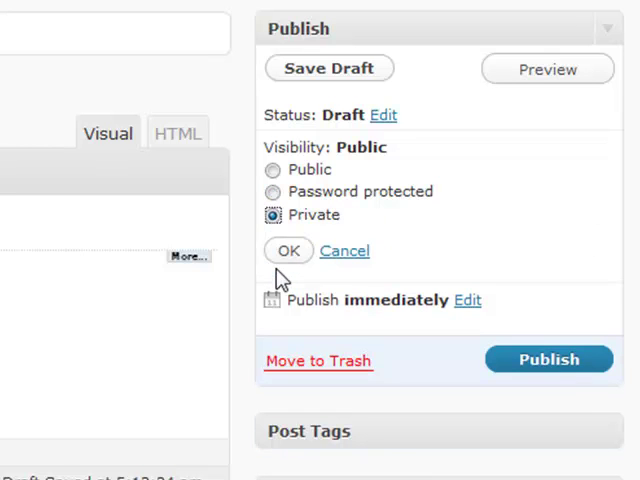
{"action": "left_click_drag", "start_coordinate": [348, 220], "coordinate": [269, 143]}
{"action": "left_click", "coordinate": [375, 218]}
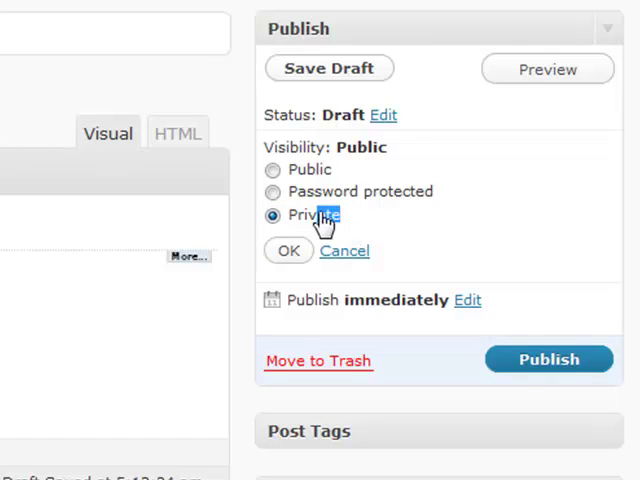
{"action": "left_click_drag", "start_coordinate": [349, 218], "coordinate": [341, 222]}
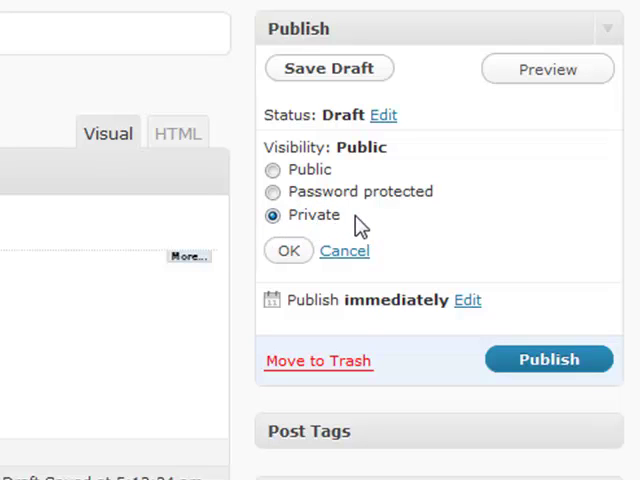
{"action": "left_click_drag", "start_coordinate": [345, 218], "coordinate": [352, 220]}
{"action": "left_click", "coordinate": [272, 215]}
{"action": "double_click", "coordinate": [300, 215]}
{"action": "left_click", "coordinate": [369, 229]}
{"action": "left_click", "coordinate": [345, 251]}
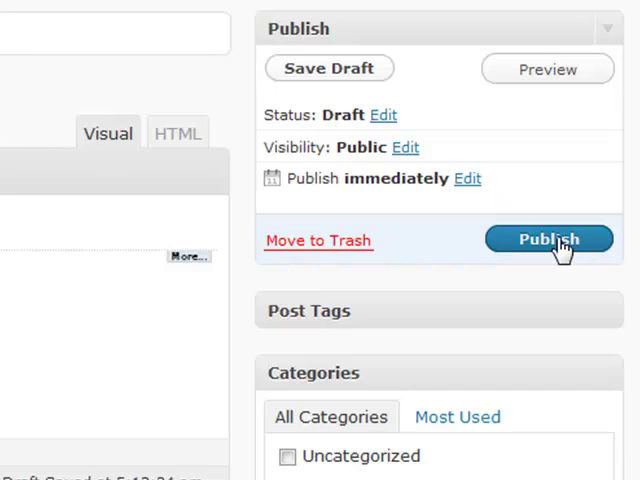
Step: Schedule the post's publish date for May 9, 2010 and confirm it
{"action": "left_click", "coordinate": [467, 181]}
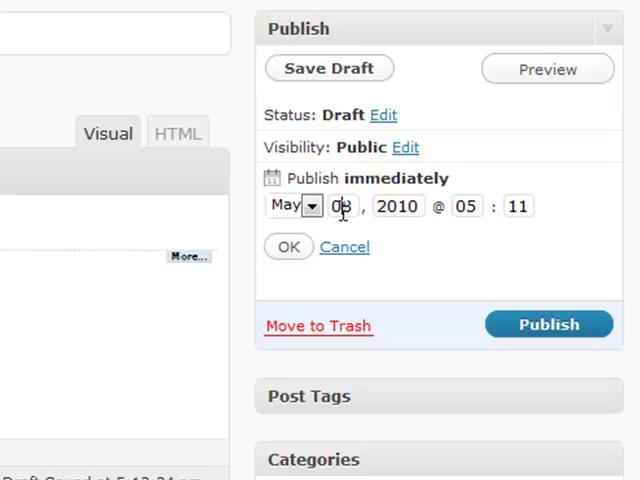
{"action": "double_click", "coordinate": [342, 207]}
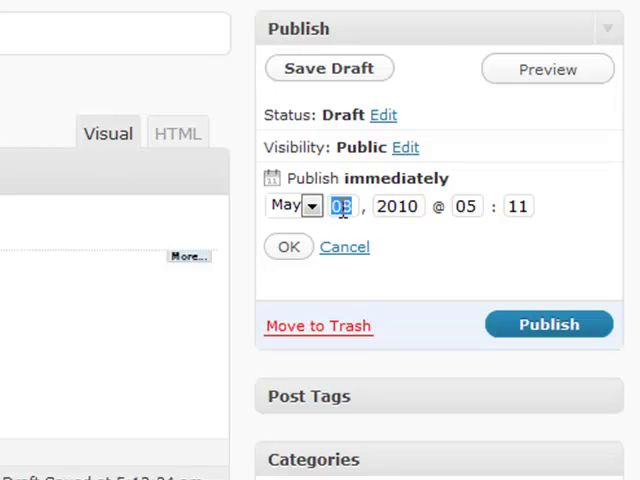
{"action": "type", "text": "08"}
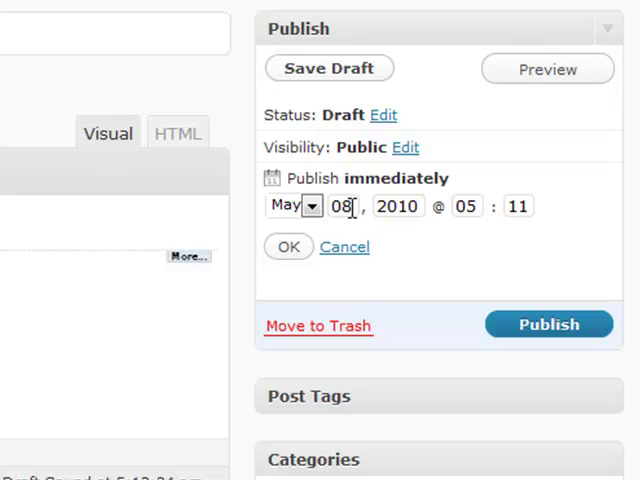
{"action": "double_click", "coordinate": [345, 206]}
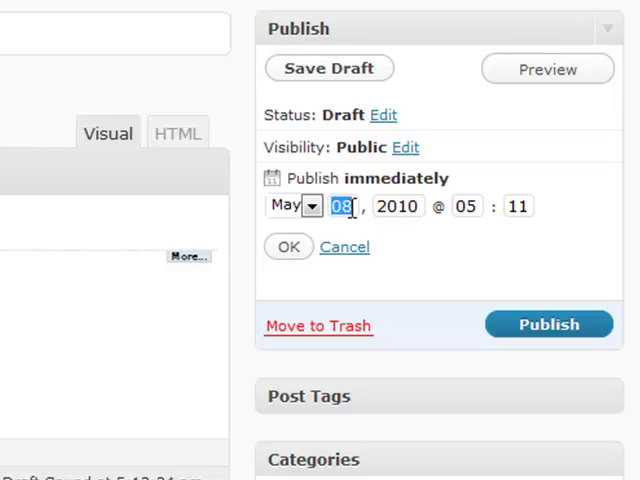
{"action": "type", "text": "0"}
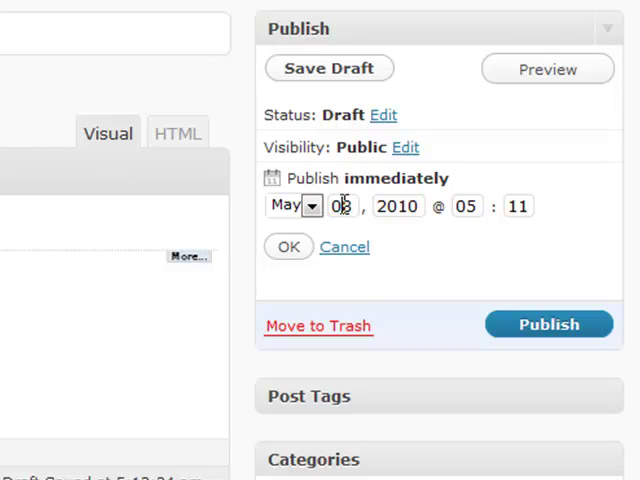
{"action": "type", "text": "9"}
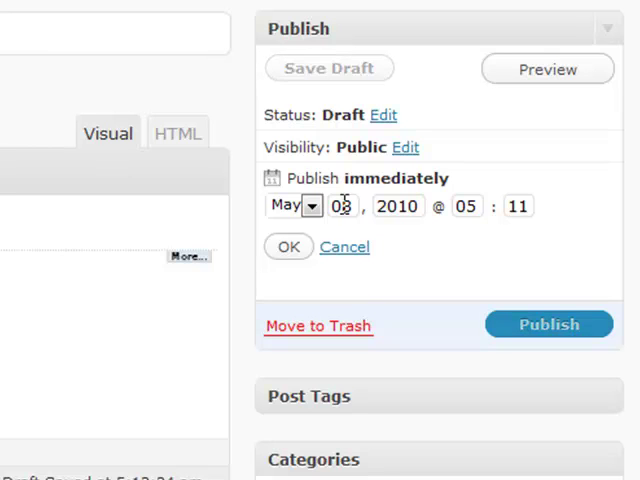
{"action": "double_click", "coordinate": [342, 206]}
{"action": "type", "text": "09"}
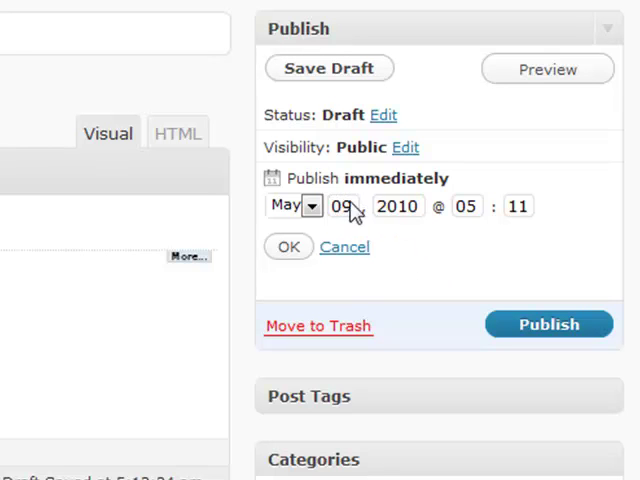
{"action": "left_click", "coordinate": [288, 247]}
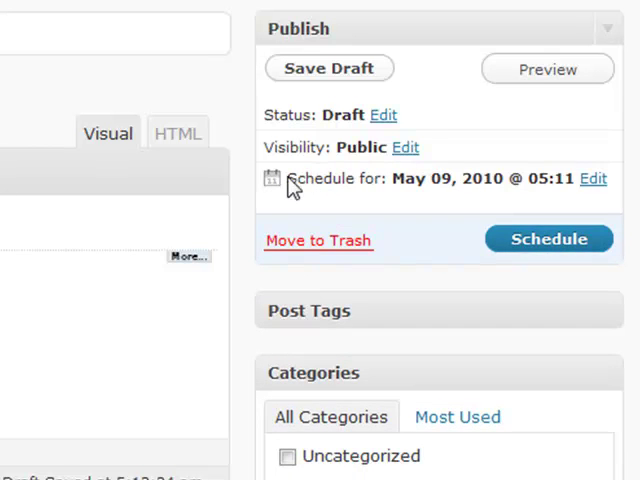
{"action": "left_click_drag", "start_coordinate": [288, 182], "coordinate": [390, 180]}
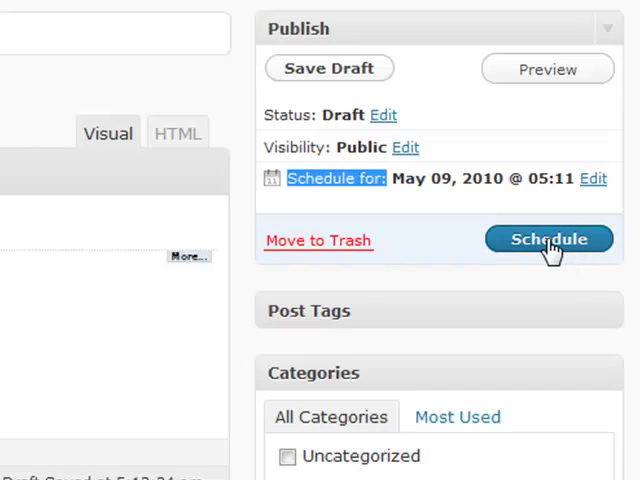
Step: Change the publish day from 09 to 08 and confirm
{"action": "left_click", "coordinate": [593, 179]}
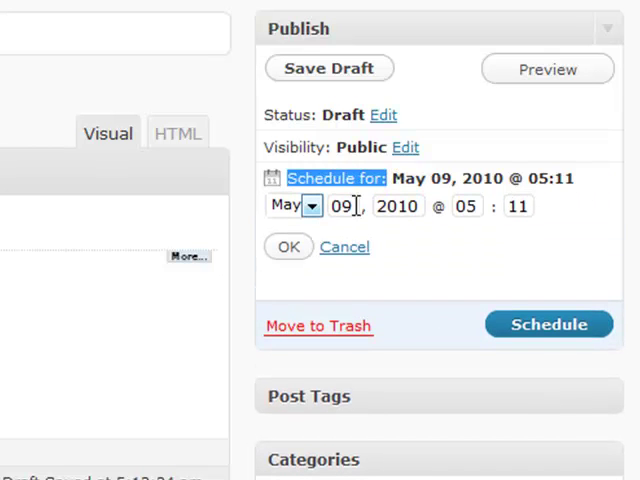
{"action": "double_click", "coordinate": [341, 206]}
{"action": "type", "text": "08"}
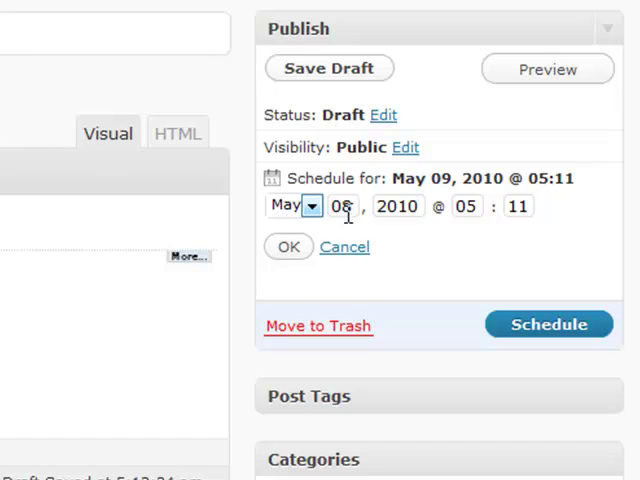
{"action": "left_click", "coordinate": [289, 248]}
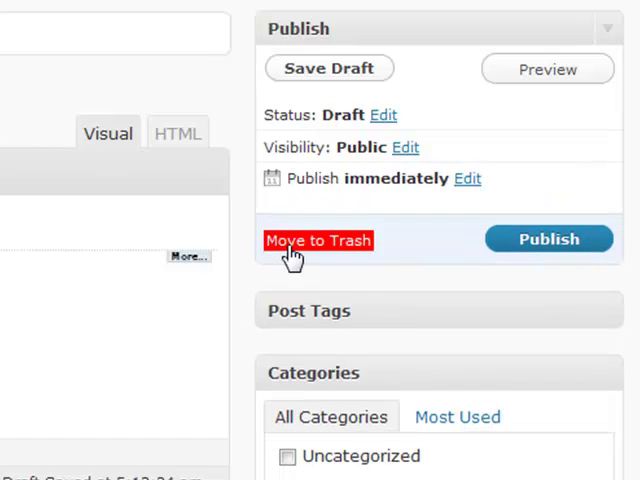
Step: Expand and collapse the Post Tags box several times, clicking into the new tag field once
{"action": "left_click", "coordinate": [612, 316]}
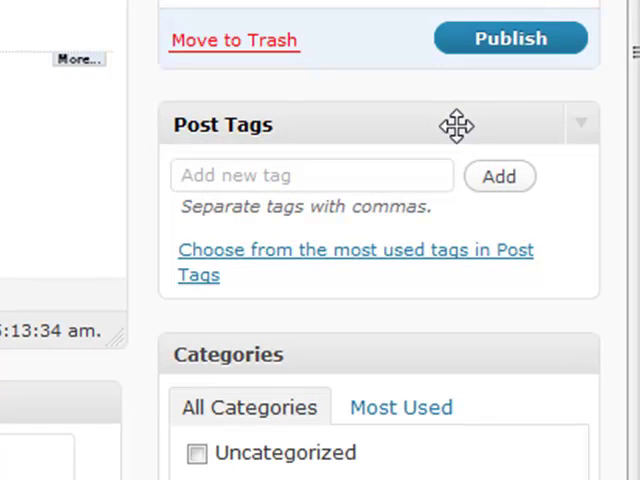
{"action": "left_click", "coordinate": [369, 131]}
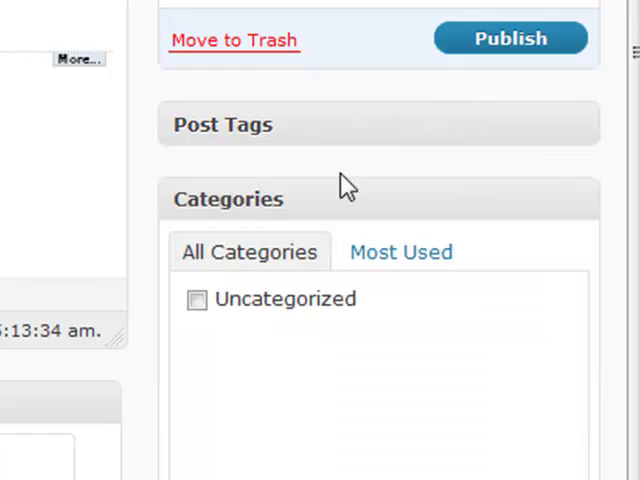
{"action": "left_click", "coordinate": [581, 124]}
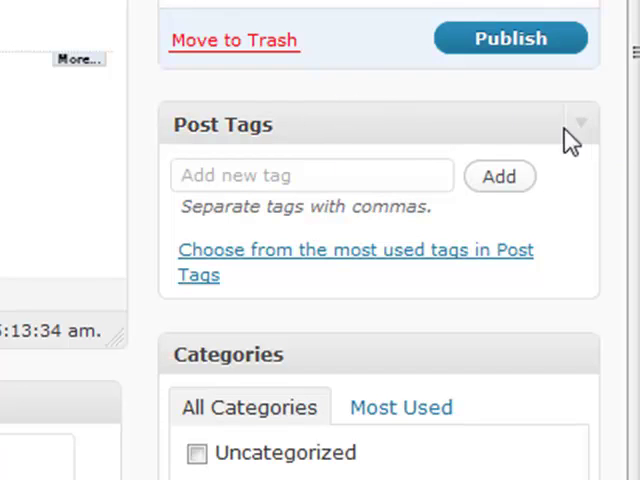
{"action": "left_click", "coordinate": [313, 175]}
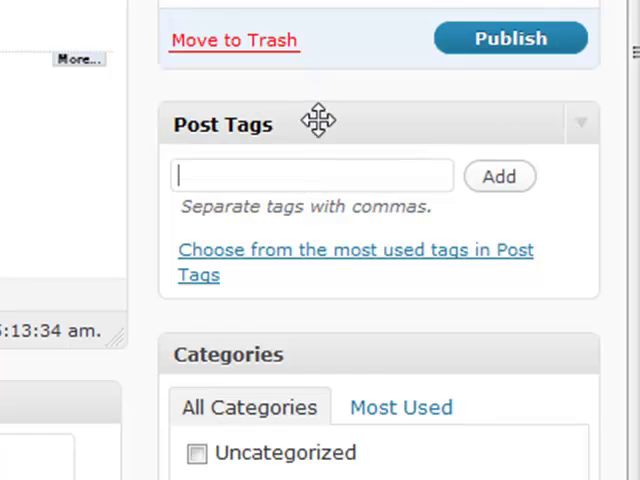
{"action": "left_click", "coordinate": [319, 120]}
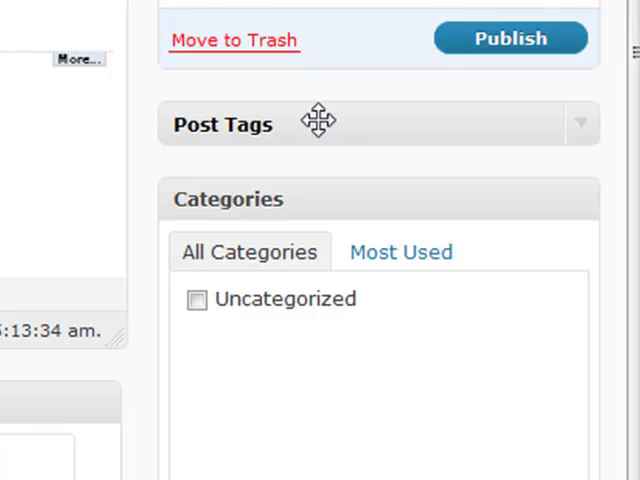
{"action": "left_click", "coordinate": [580, 124]}
{"action": "scroll", "coordinate": [370, 345], "scroll_direction": "down", "scroll_amount": 3}
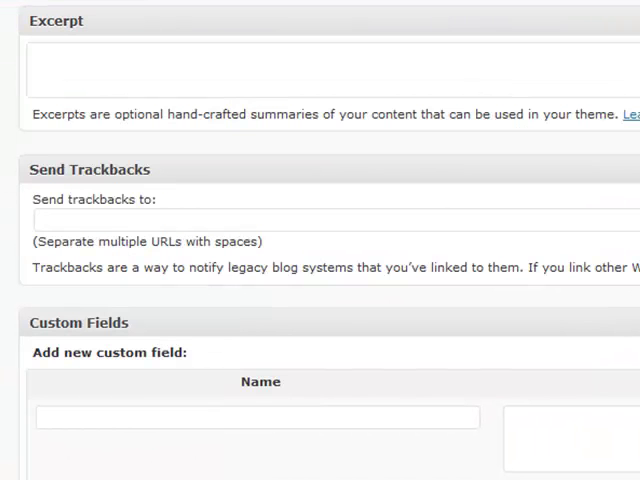
{"action": "scroll", "coordinate": [326, 146], "scroll_direction": "down", "scroll_amount": 3}
{"action": "scroll", "coordinate": [351, 217], "scroll_direction": "up", "scroll_amount": 5}
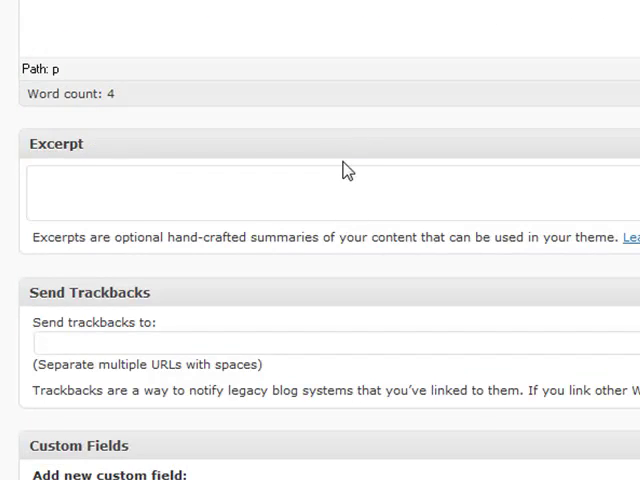
{"action": "scroll", "coordinate": [342, 169], "scroll_direction": "down", "scroll_amount": 2}
{"action": "left_click", "coordinate": [313, 60]}
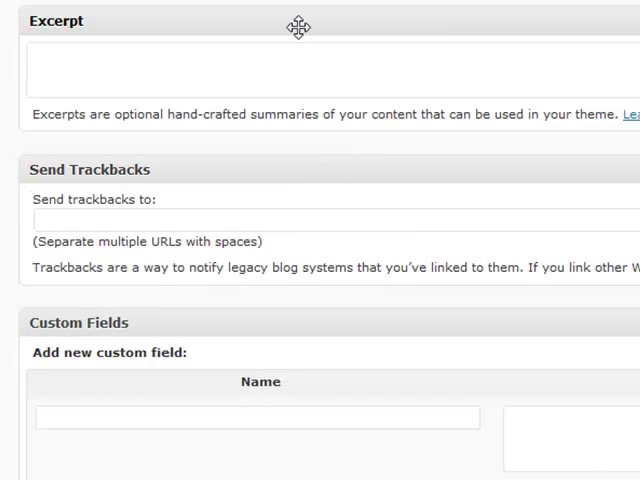
{"action": "left_click", "coordinate": [298, 27]}
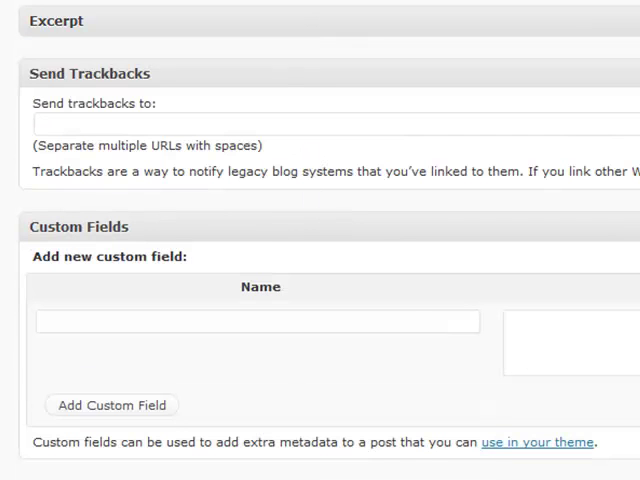
{"action": "left_click", "coordinate": [298, 21]}
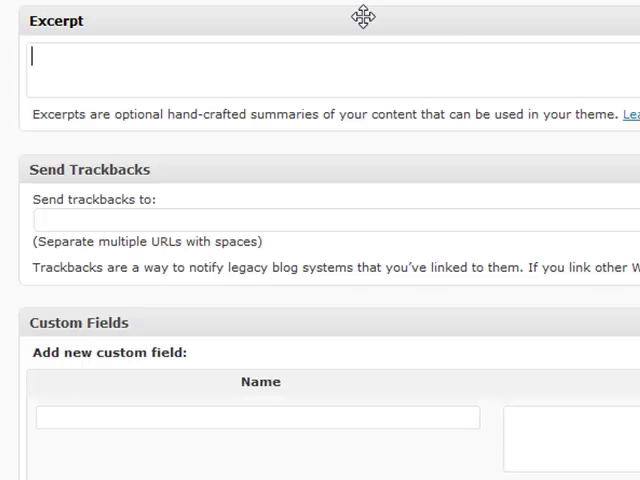
{"action": "scroll", "coordinate": [363, 16], "scroll_direction": "up", "scroll_amount": 1}
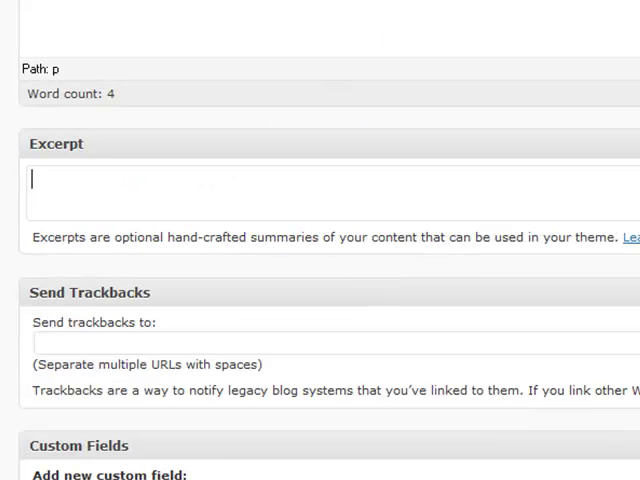
{"action": "scroll", "coordinate": [496, 155], "scroll_direction": "down", "scroll_amount": 1}
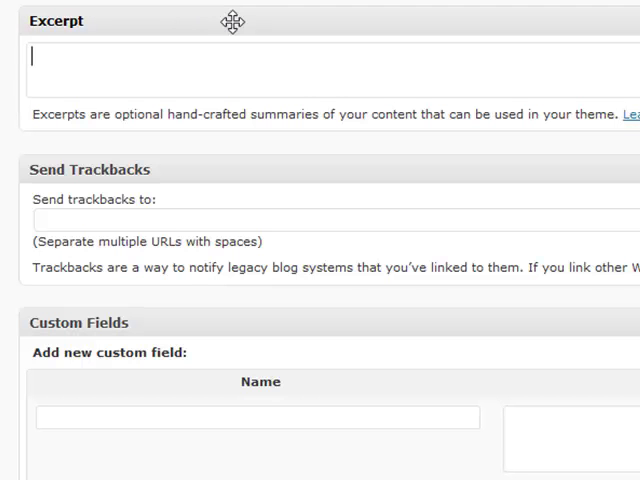
{"action": "scroll", "coordinate": [260, 75], "scroll_direction": "down", "scroll_amount": 1}
{"action": "scroll", "coordinate": [25, 145], "scroll_direction": "down", "scroll_amount": 1}
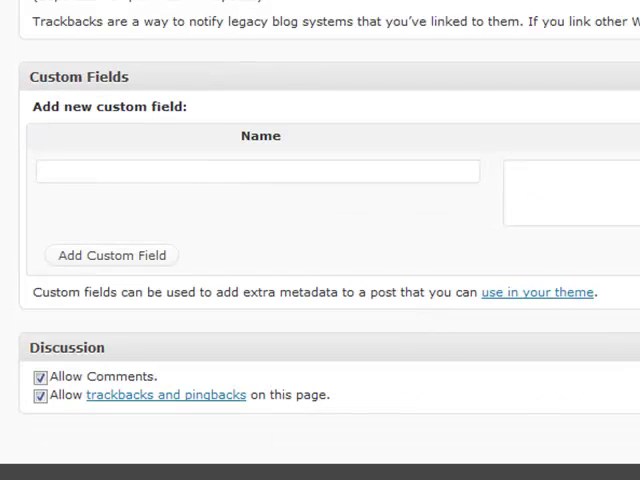
{"action": "scroll", "coordinate": [260, 75], "scroll_direction": "down", "scroll_amount": 1}
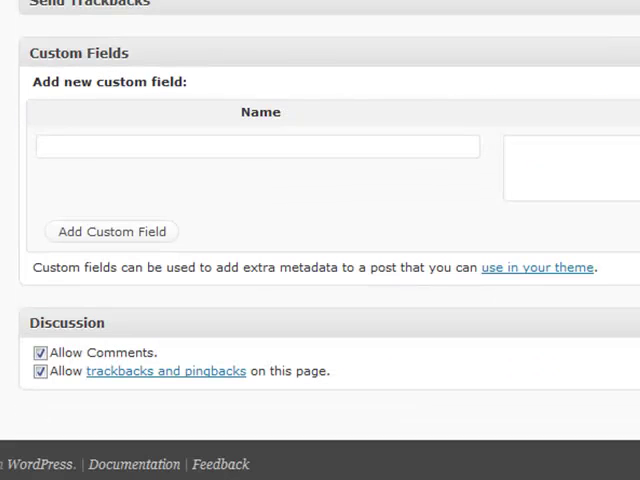
{"action": "left_click", "coordinate": [237, 55]}
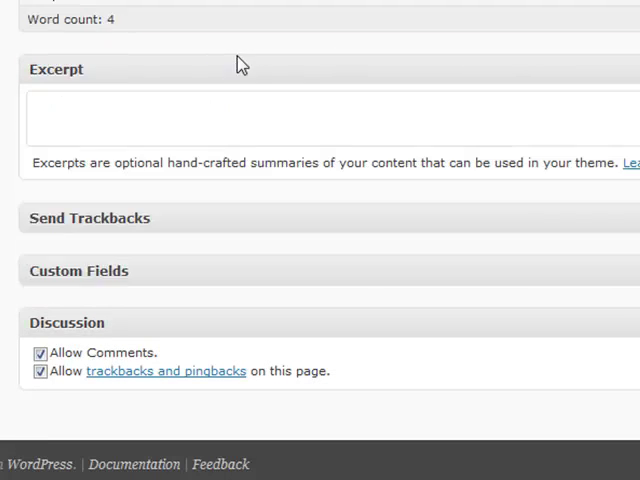
{"action": "left_click", "coordinate": [237, 270]}
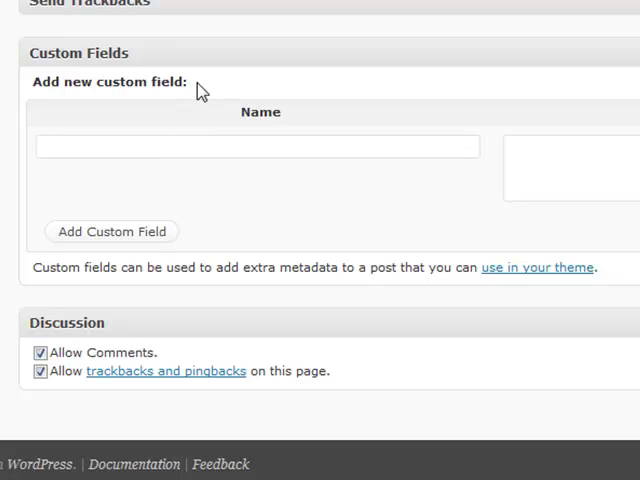
Step: Pick 'Videos I'm Watching' as the custom field name, then collapse and re-expand Custom Fields
{"action": "left_click", "coordinate": [172, 148]}
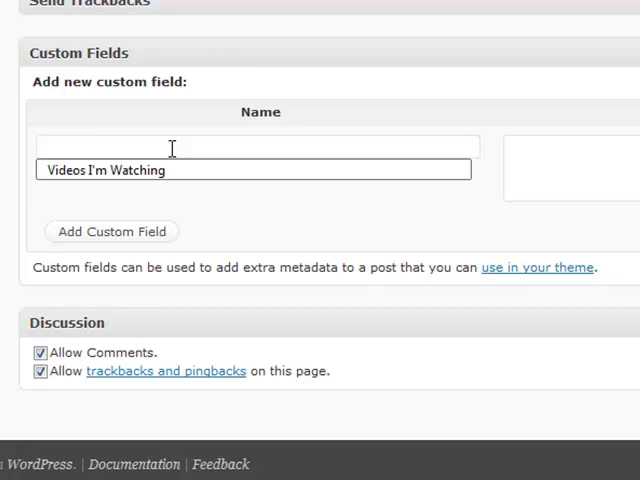
{"action": "key", "text": "Down"}
{"action": "key", "text": "Return"}
{"action": "key", "text": "Tab"}
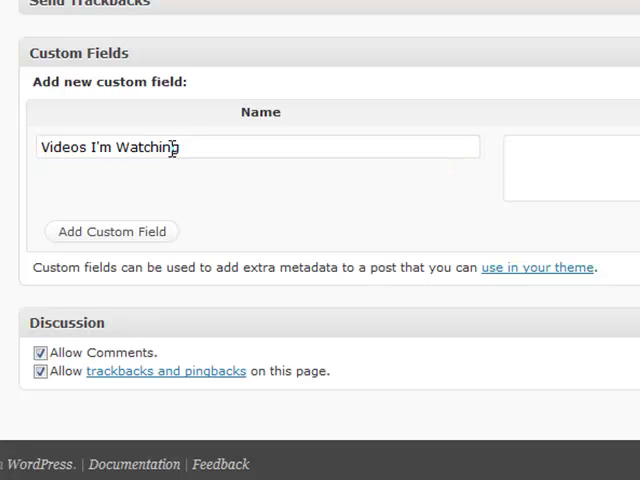
{"action": "type", "text": "Happy Feat"}
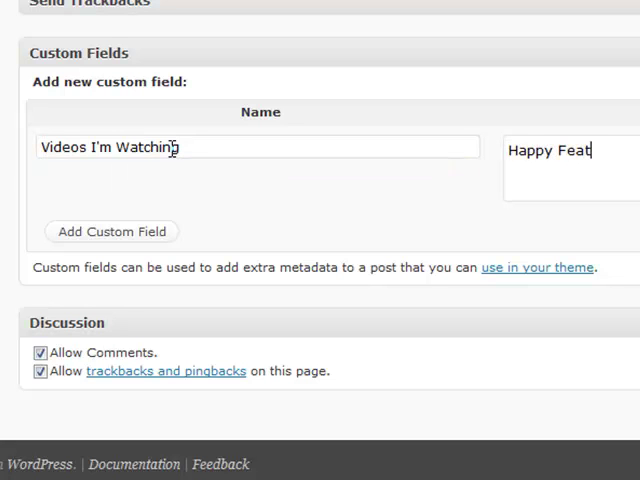
{"action": "left_click", "coordinate": [238, 51]}
{"action": "left_click", "coordinate": [79, 271]}
{"action": "scroll", "coordinate": [120, 120], "scroll_direction": "down", "scroll_amount": 3}
{"action": "scroll", "coordinate": [461, 293], "scroll_direction": "up", "scroll_amount": 3}
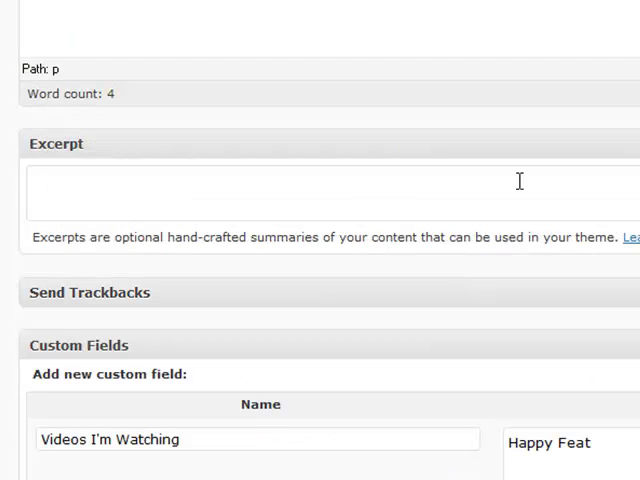